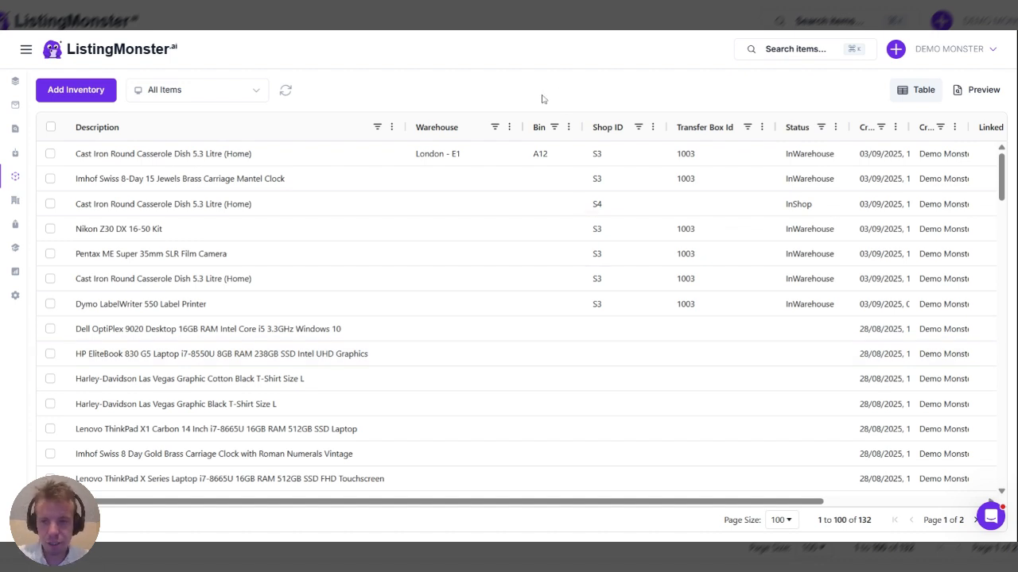
# Step: Filter the inventory table to items whose Transfer Box Id equals 1003
pyautogui.moveTo(28, 131)
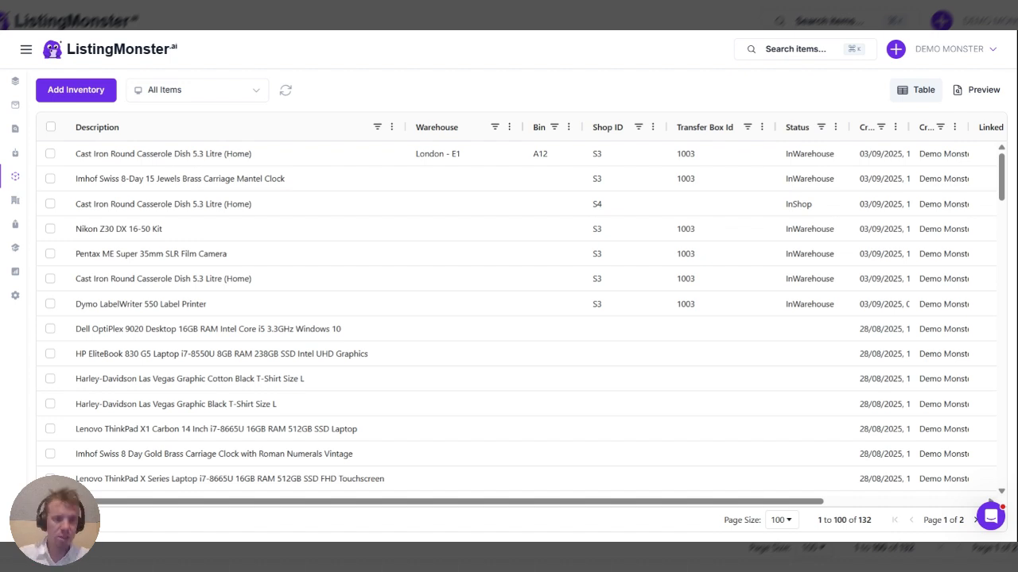
pyautogui.click(747, 128)
pyautogui.write('1003')
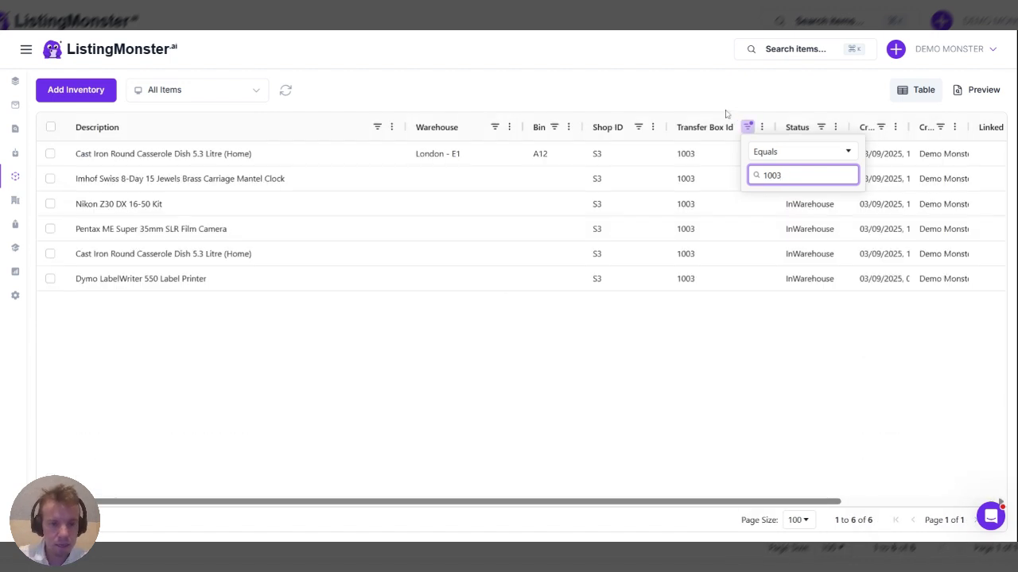
pyautogui.click(710, 96)
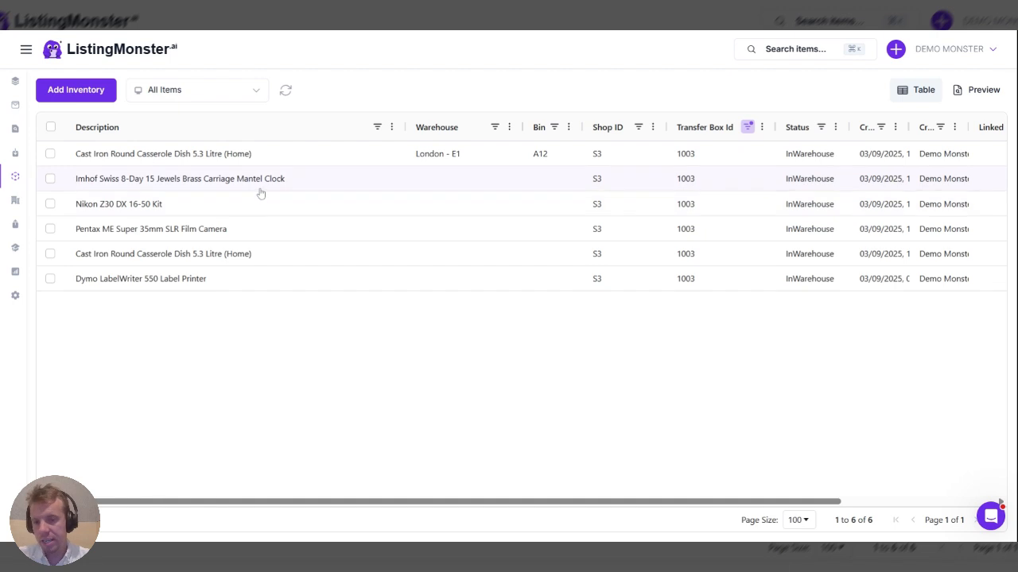
# Step: Relocate the Imhof Swiss 8-Day brass carriage mantel clock batch to location A1245
pyautogui.click(196, 188)
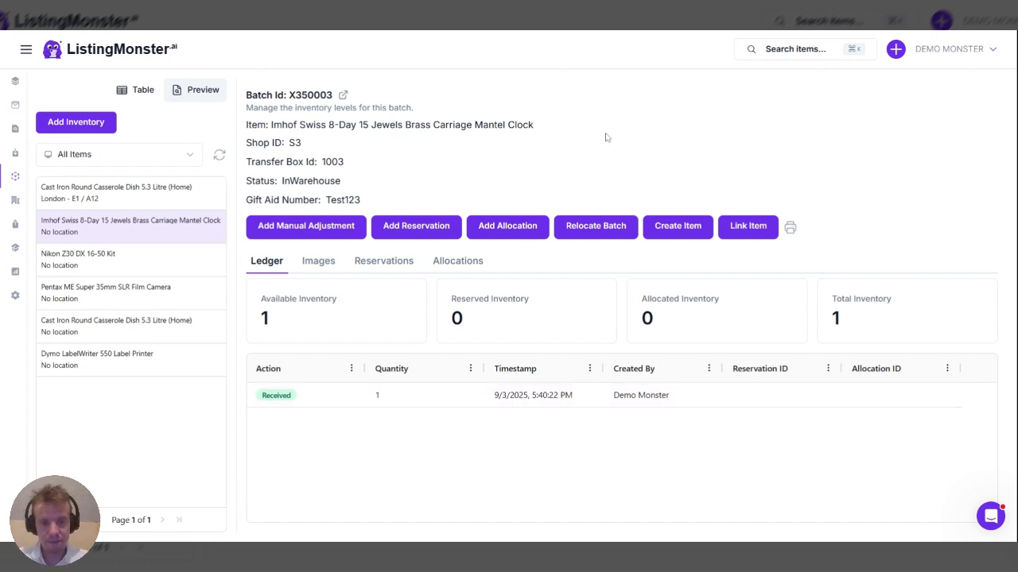
pyautogui.click(602, 228)
pyautogui.write('A')
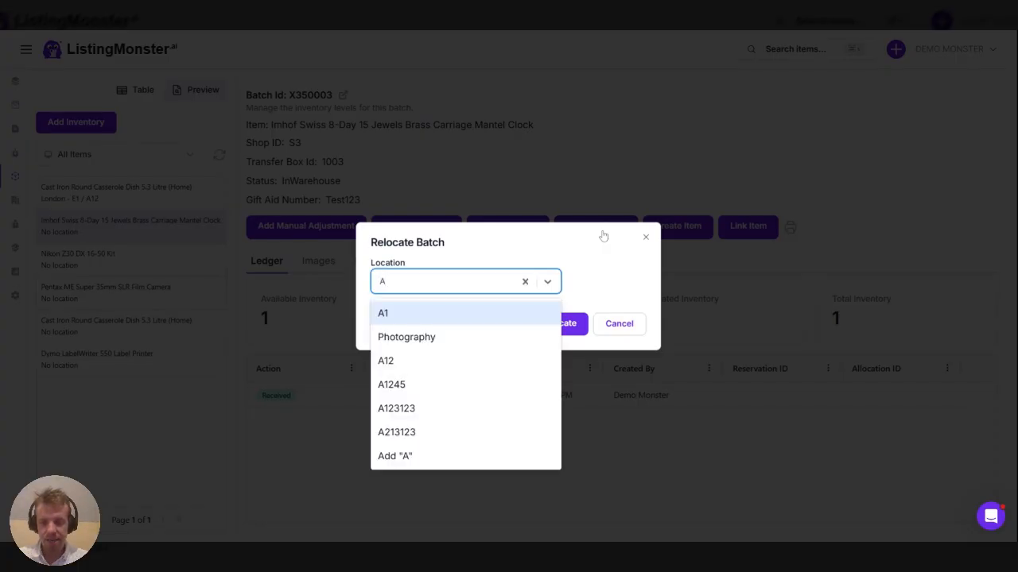
pyautogui.write('1245')
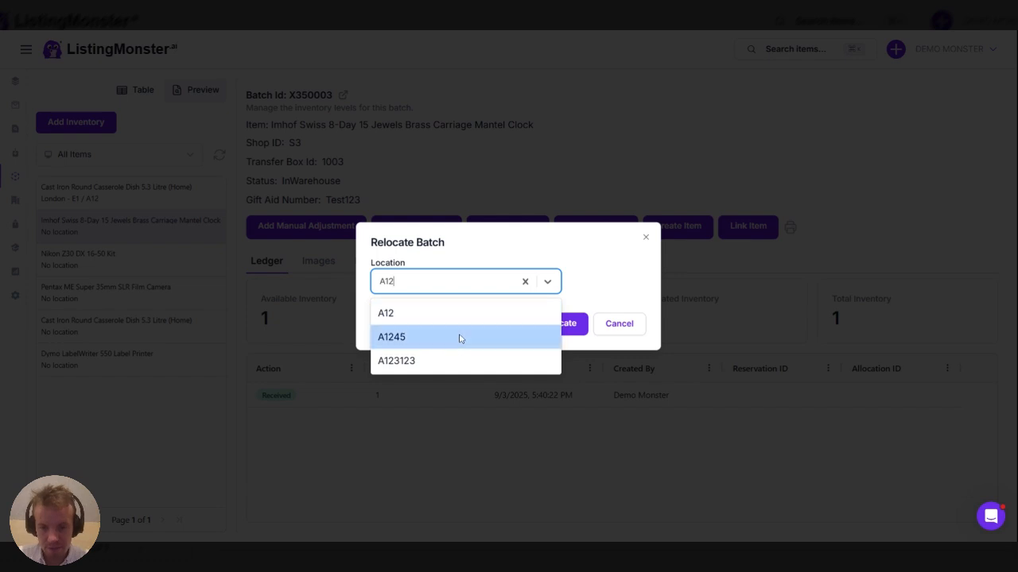
pyautogui.click(461, 338)
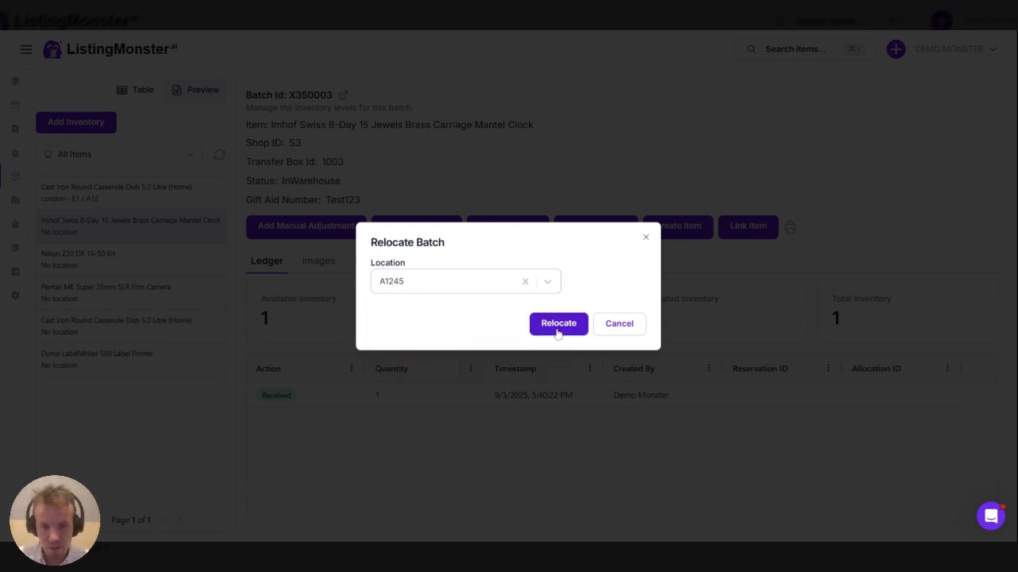
pyautogui.click(557, 329)
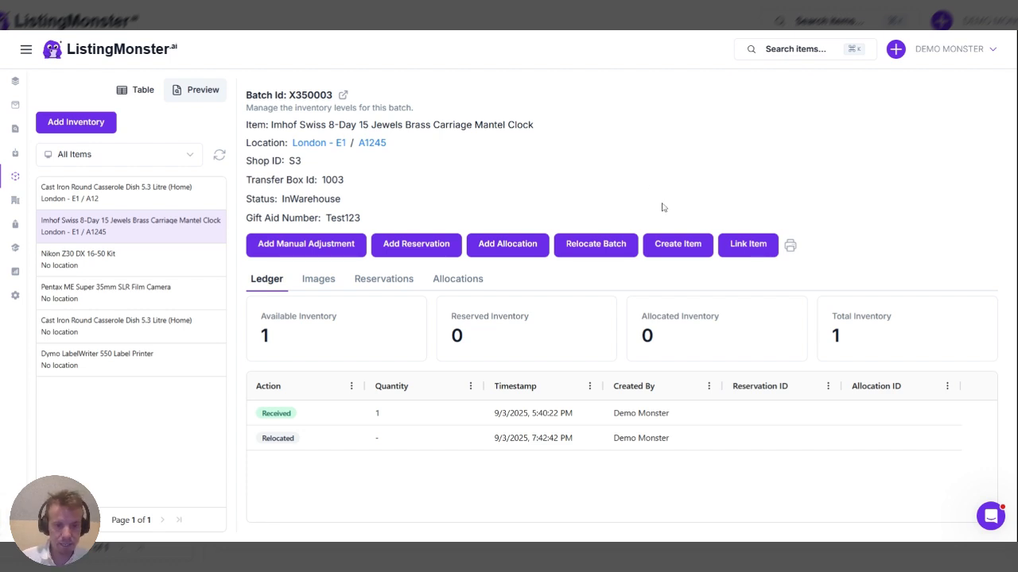
# Step: Start creating an item from the clock batch and review its images, detected object, eBay strategy and item detail fields
pyautogui.click(677, 244)
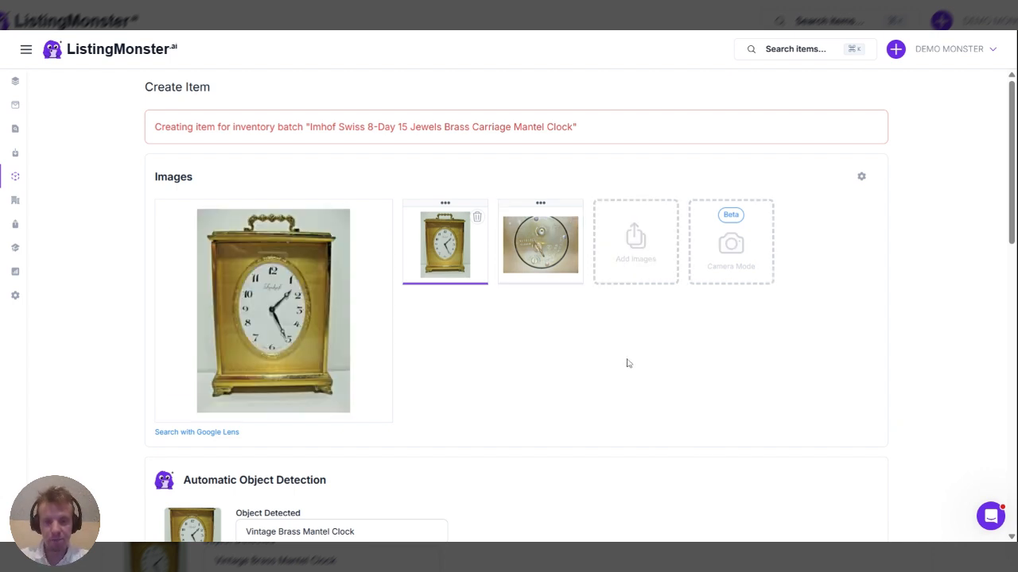
pyautogui.scroll(-1, 627, 363)
pyautogui.scroll(-1, 570, 314)
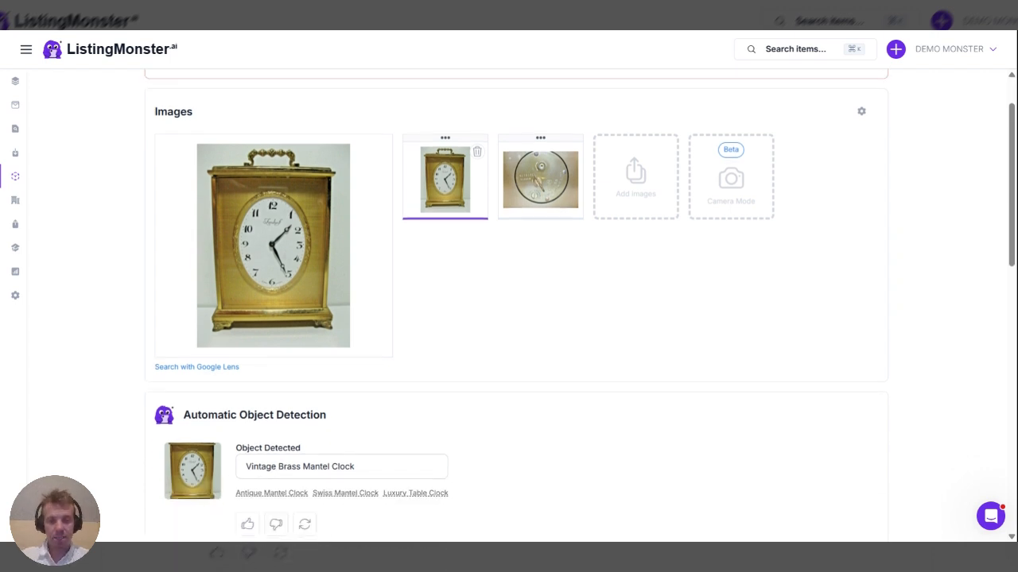
pyautogui.scroll(1, 636, 310)
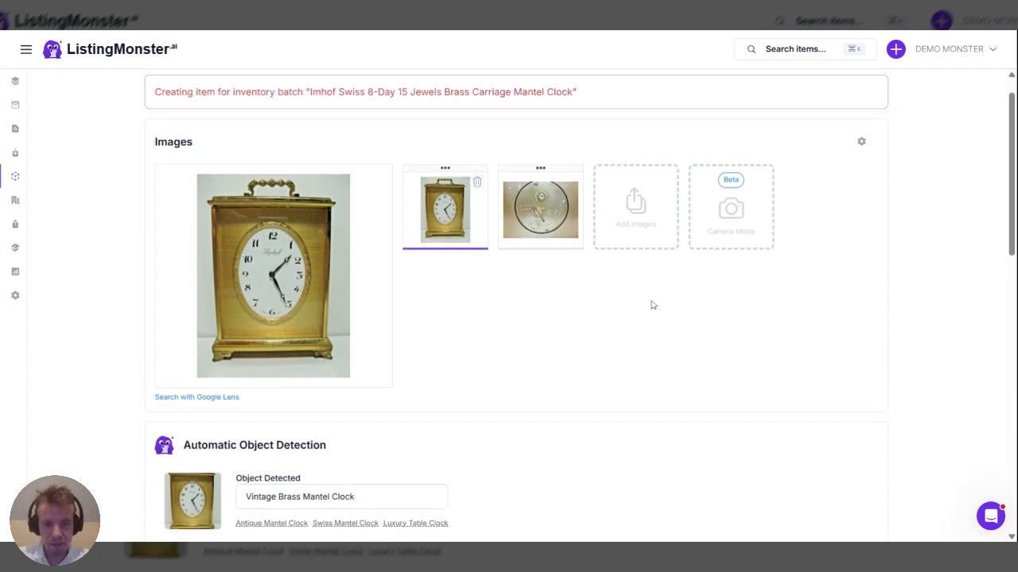
pyautogui.scroll(-1, 663, 350)
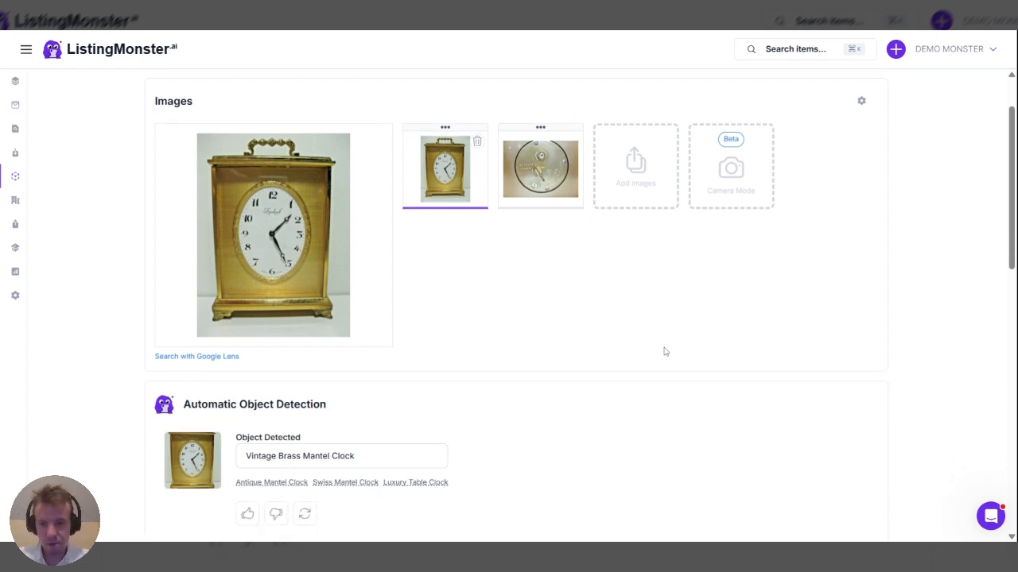
pyautogui.scroll(2, 665, 351)
pyautogui.scroll(-3, 636, 429)
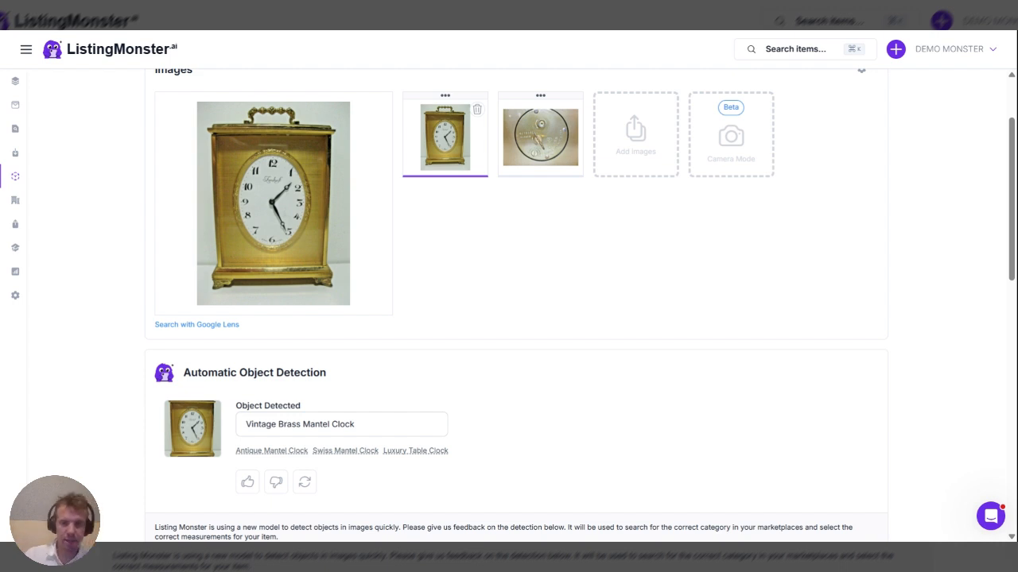
pyautogui.scroll(3, 628, 445)
pyautogui.scroll(-1, 606, 402)
pyautogui.scroll(-3, 606, 402)
pyautogui.scroll(3, 606, 402)
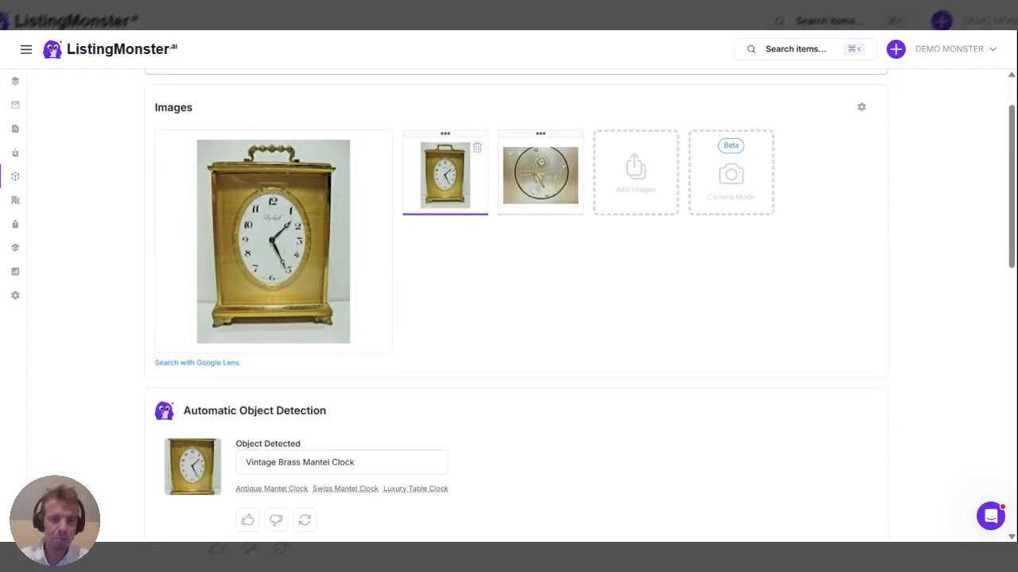
pyautogui.scroll(-3, 509, 318)
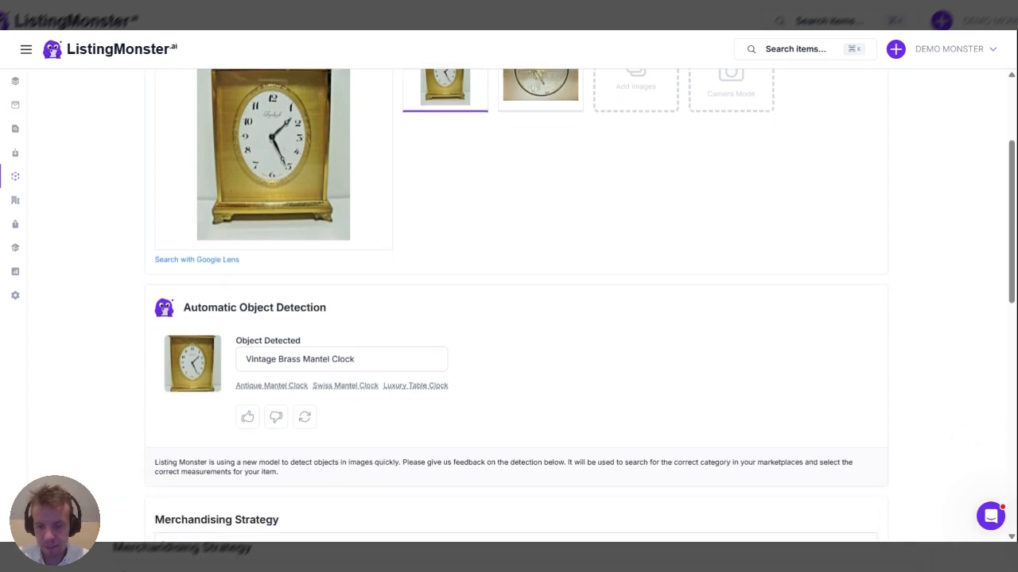
pyautogui.scroll(-3, 385, 196)
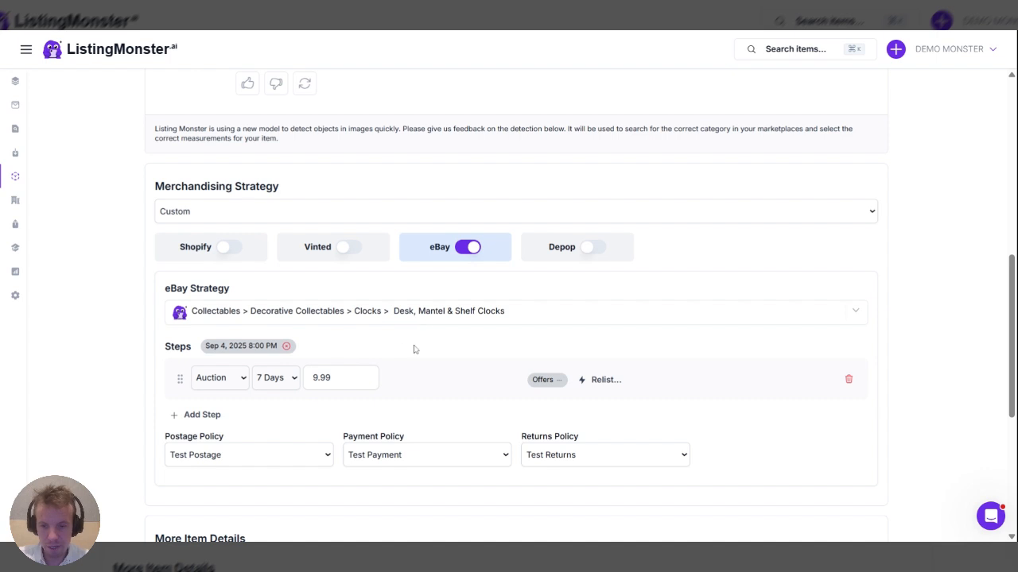
pyautogui.scroll(-2, 426, 374)
pyautogui.scroll(2, 426, 275)
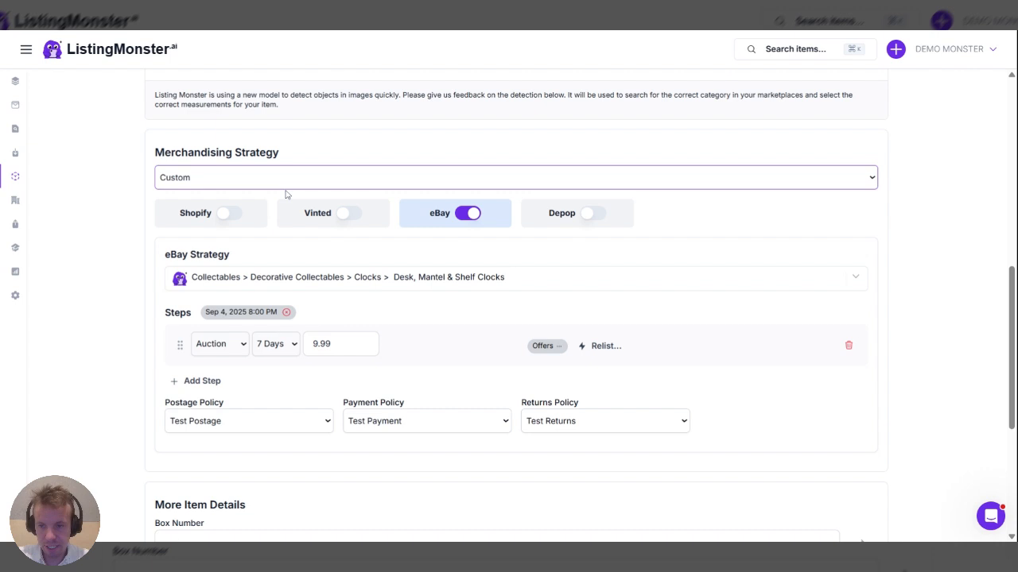
pyautogui.scroll(-2, 424, 387)
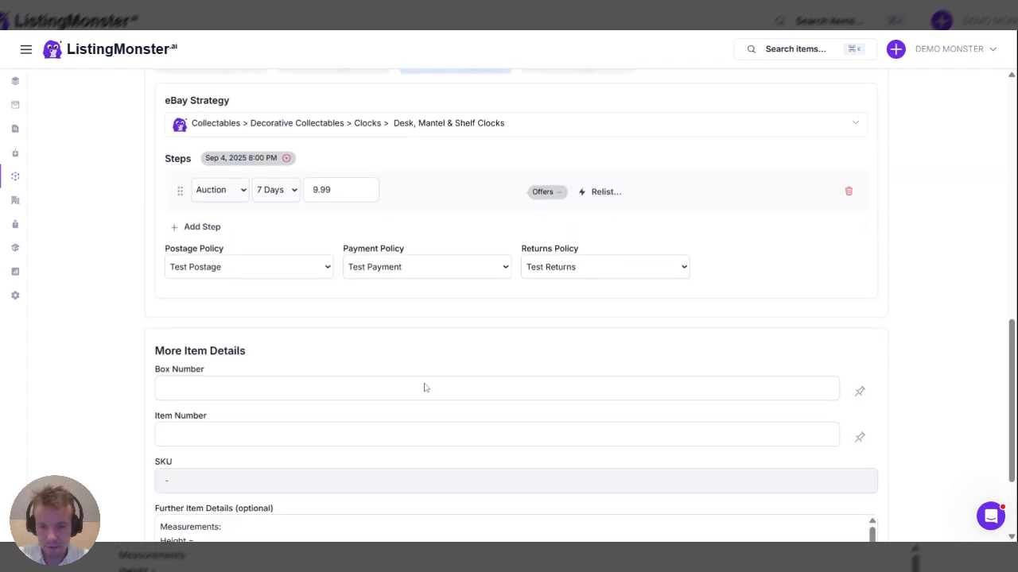
pyautogui.scroll(-1, 424, 387)
pyautogui.scroll(-1, 403, 309)
pyautogui.scroll(1, 402, 309)
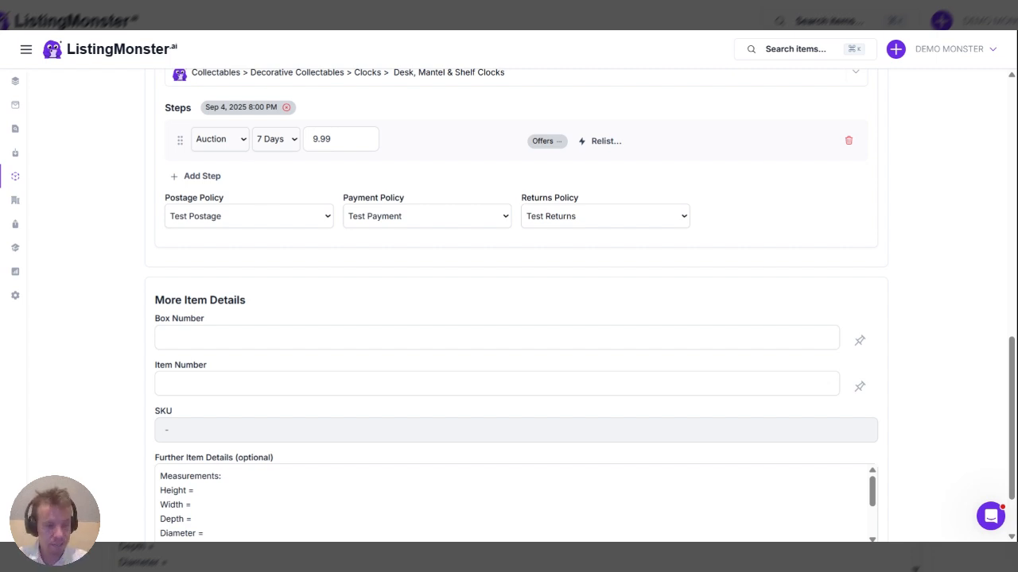
# Step: Enter box number 123 and item number 1456 in the item details and save the new item
pyautogui.click(497, 338)
pyautogui.write('123')
pyautogui.click(165, 384)
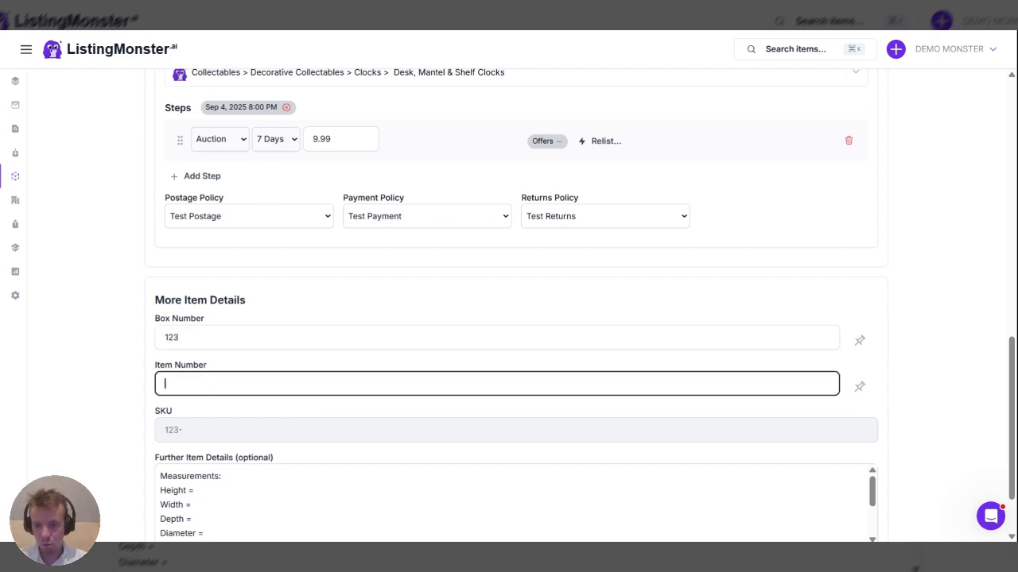
pyautogui.write('1456')
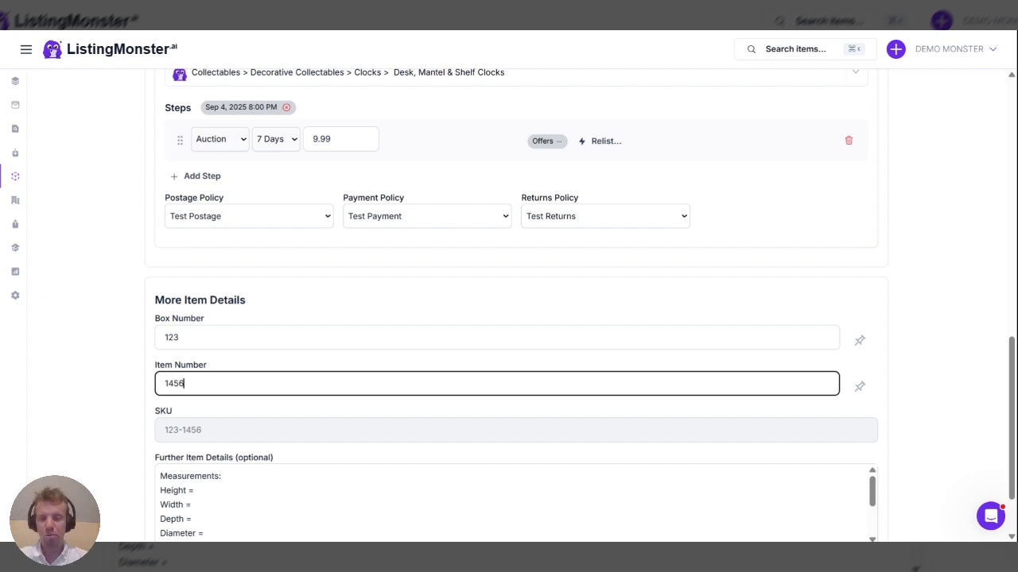
pyautogui.click(263, 412)
pyautogui.scroll(-2, 281, 430)
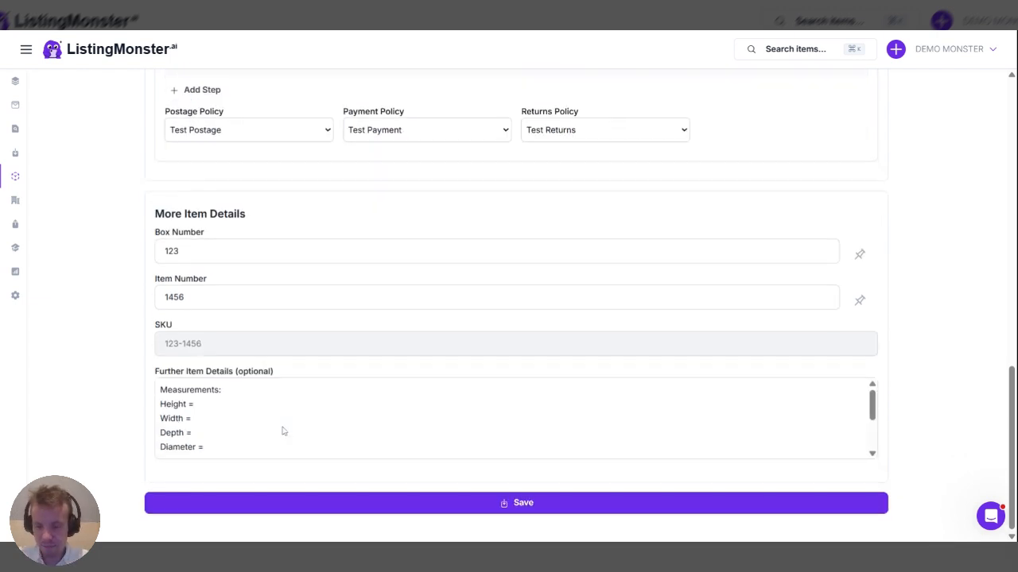
pyautogui.click(509, 511)
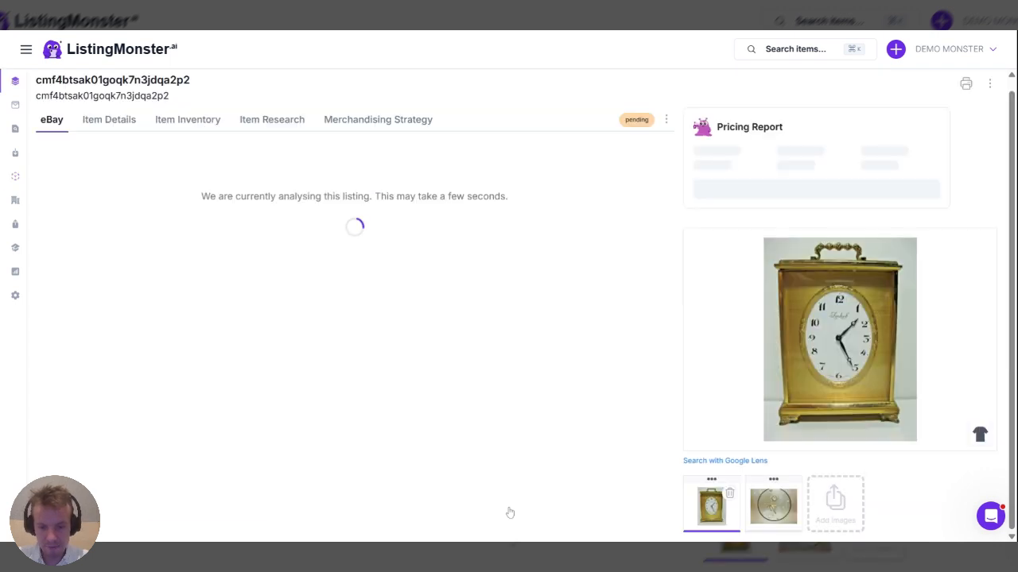